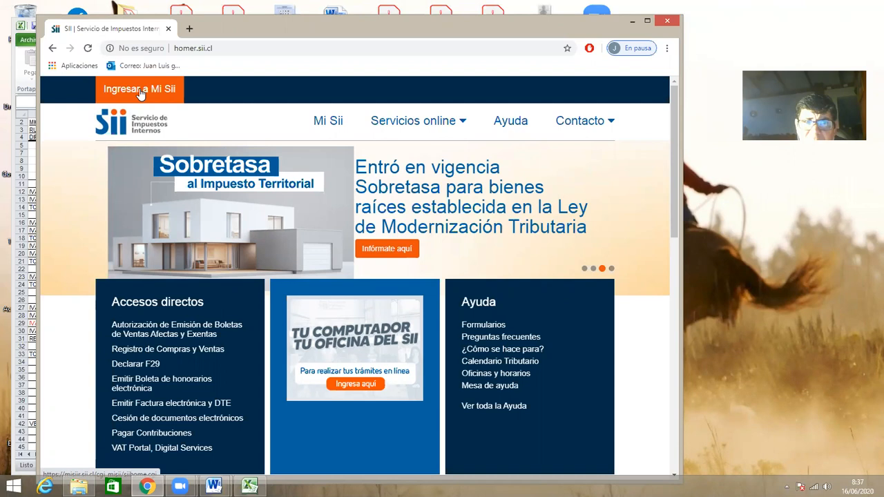
Log in to Mi Sii with the taxpayer's RUT and the saved Clave Tributaria password.
click(139, 92)
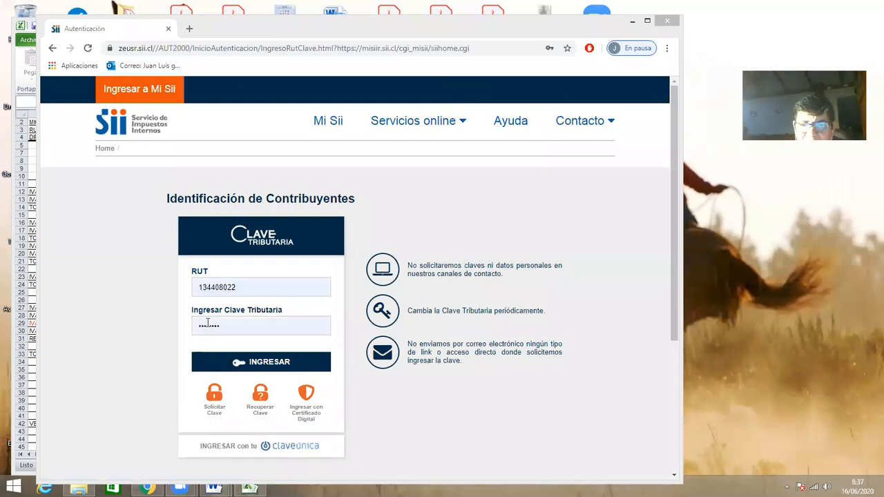
double_click(196, 288)
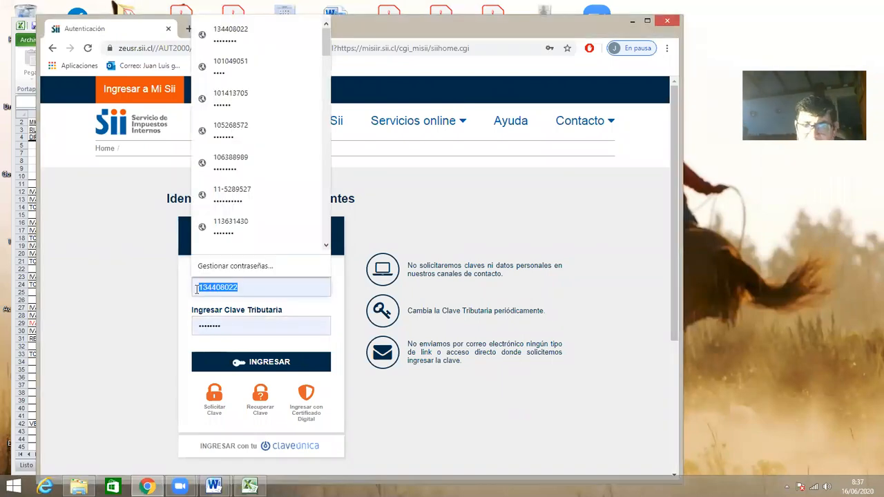
key(ctrl+v)
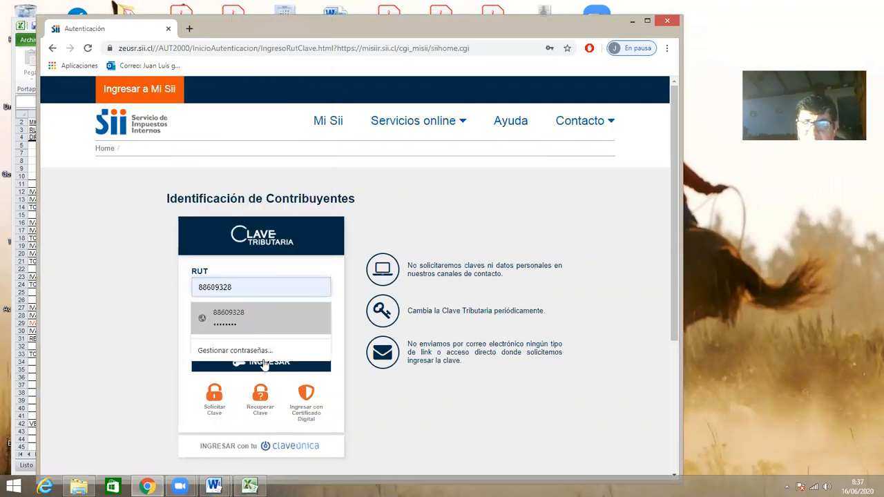
click(261, 319)
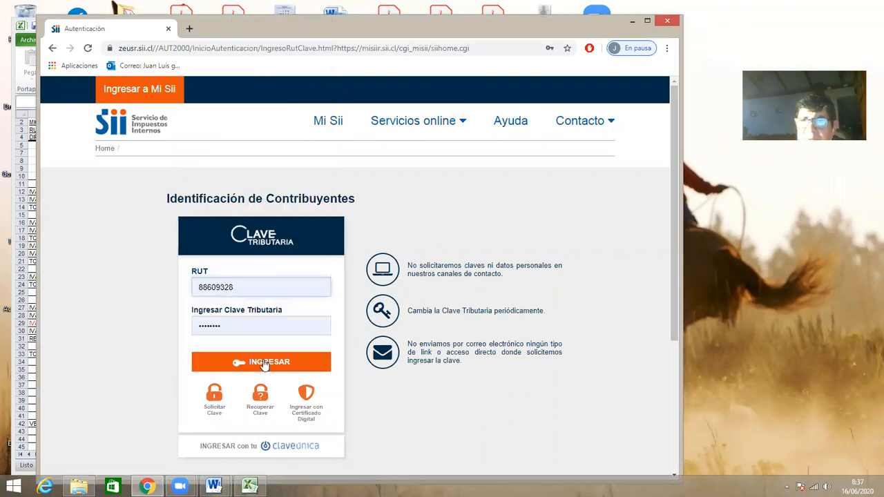
click(265, 364)
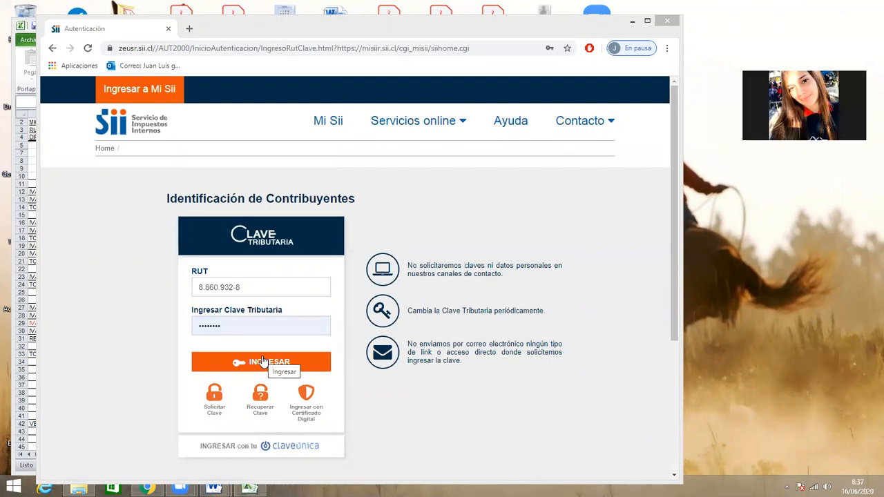
click(262, 361)
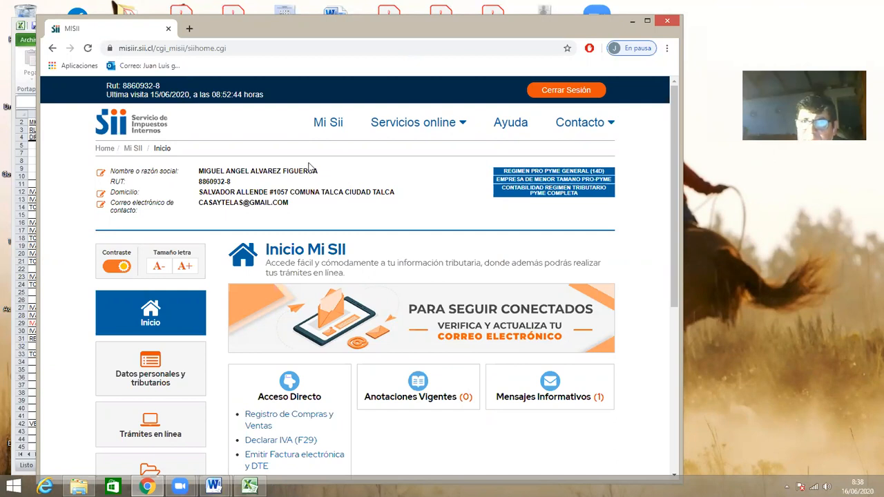
Open the Factura electrónica section of Servicios online.
drag(387, 28, 347, 16)
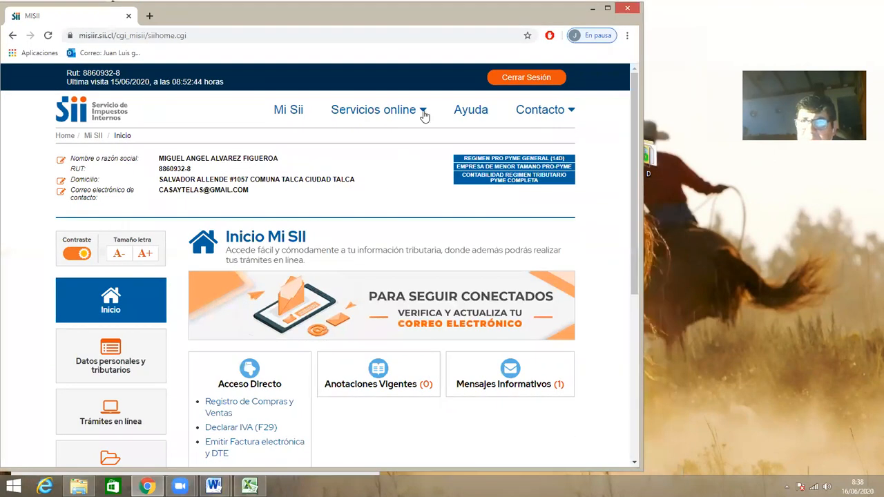
mouse_move(423, 116)
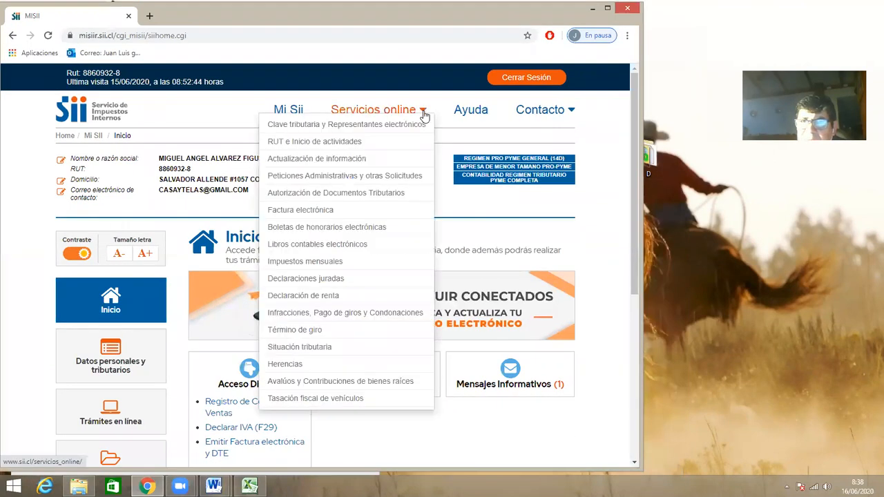
click(319, 216)
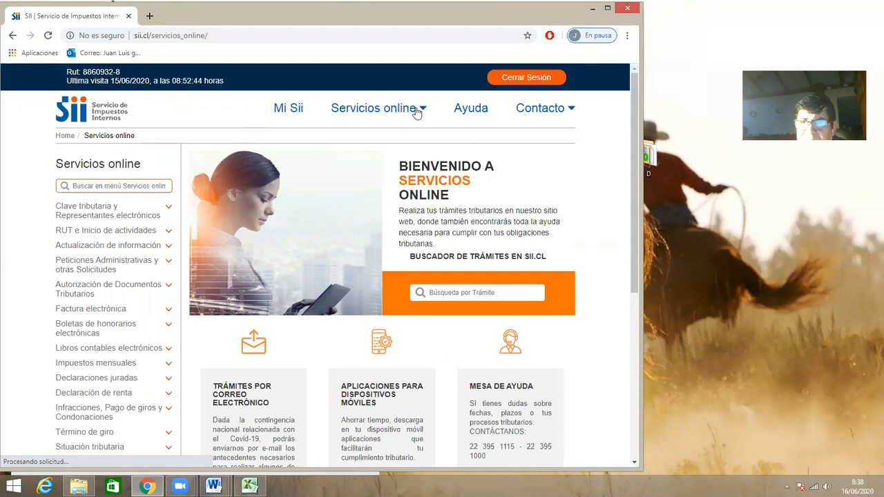
mouse_move(417, 112)
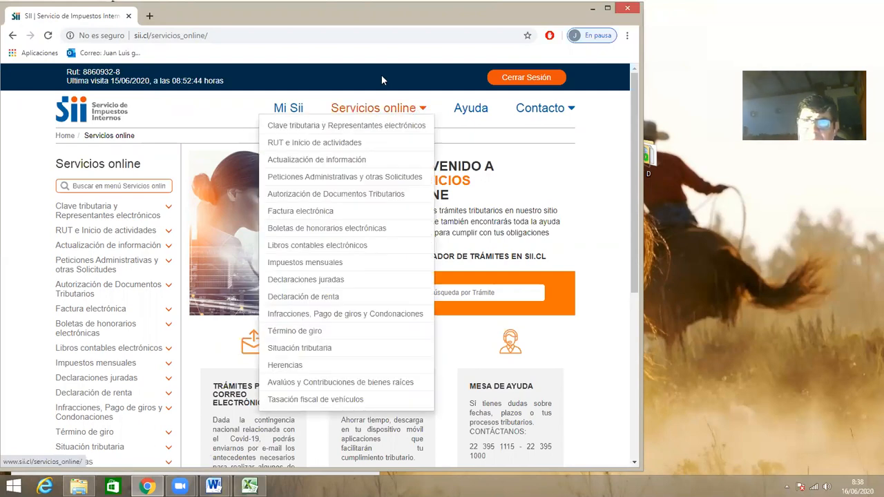
click(417, 111)
mouse_move(373, 110)
click(320, 212)
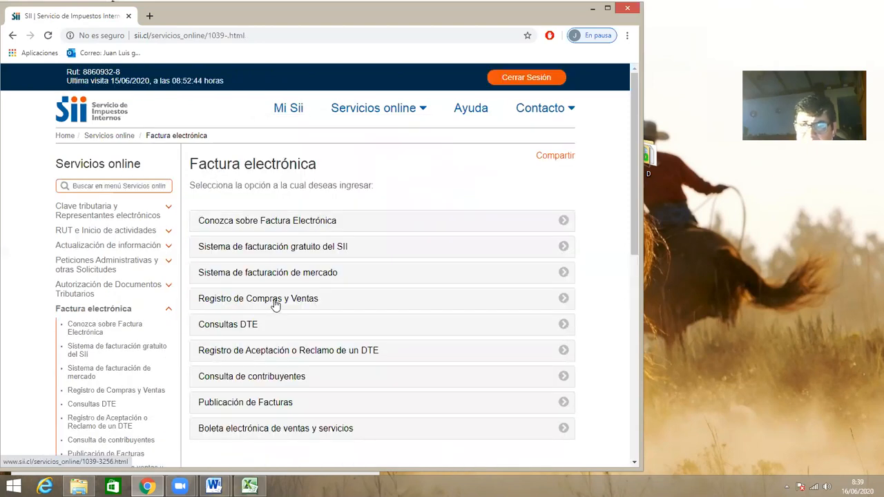
Choose Registro de Compras y Ventas among the electronic invoicing options and enter the register.
click(276, 305)
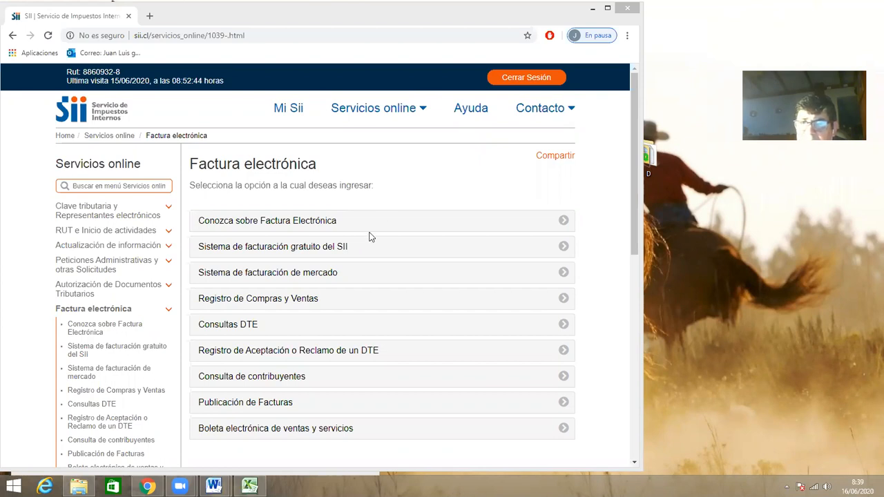
click(309, 305)
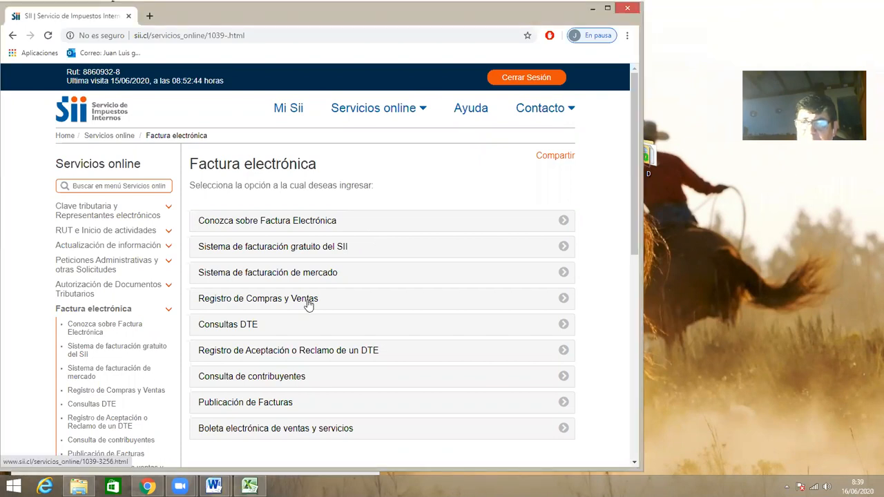
click(309, 302)
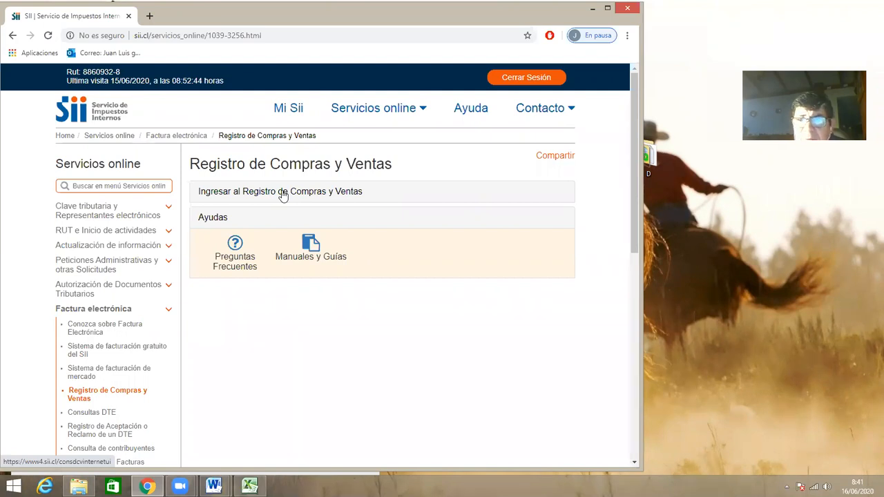
click(283, 193)
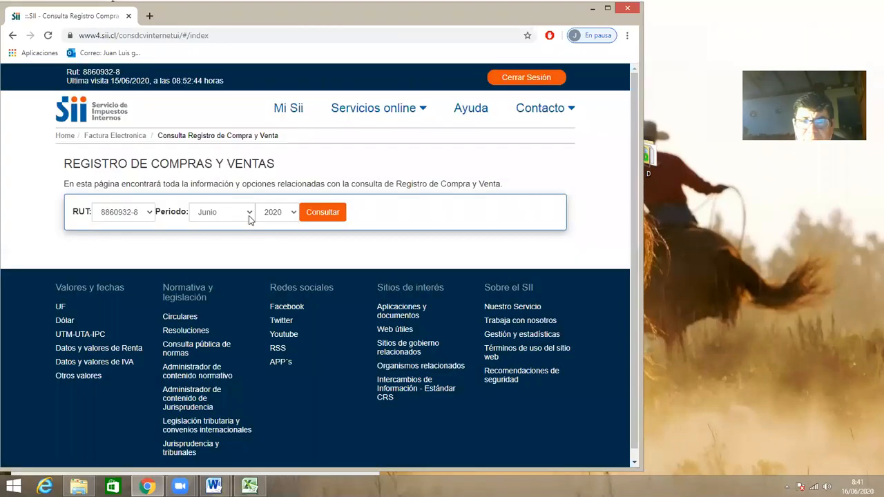
Query the register for the period Mayo 2020, review the purchases summary and show the sales summary.
click(250, 216)
click(328, 214)
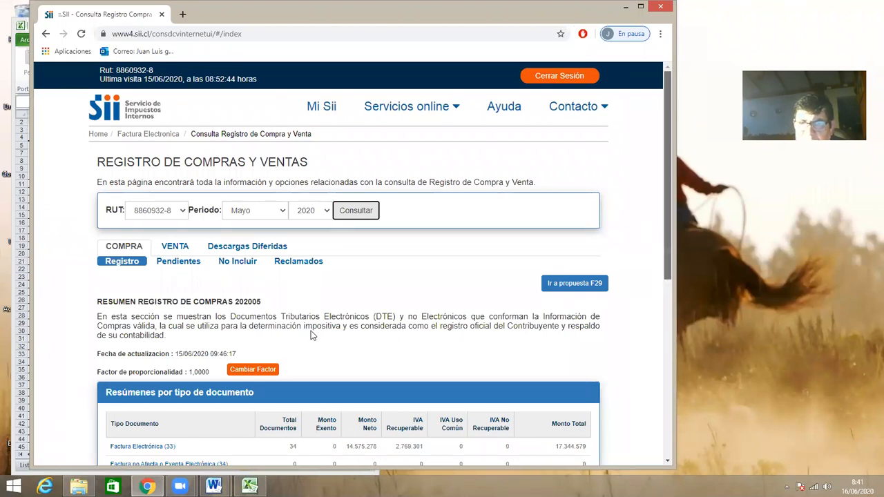
scroll(312, 336, down, 2)
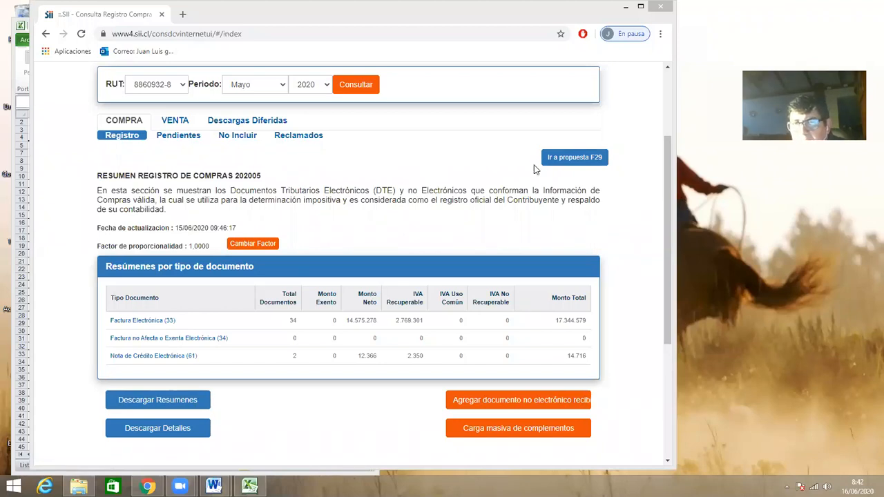
click(572, 164)
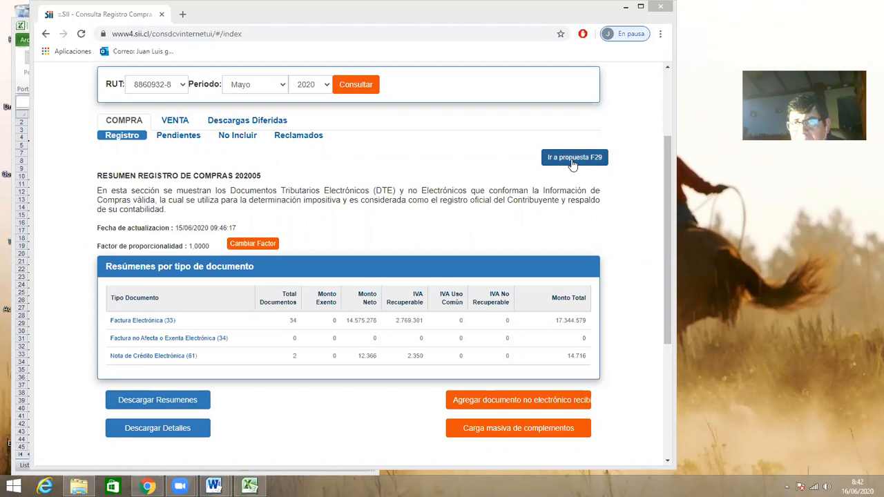
click(176, 122)
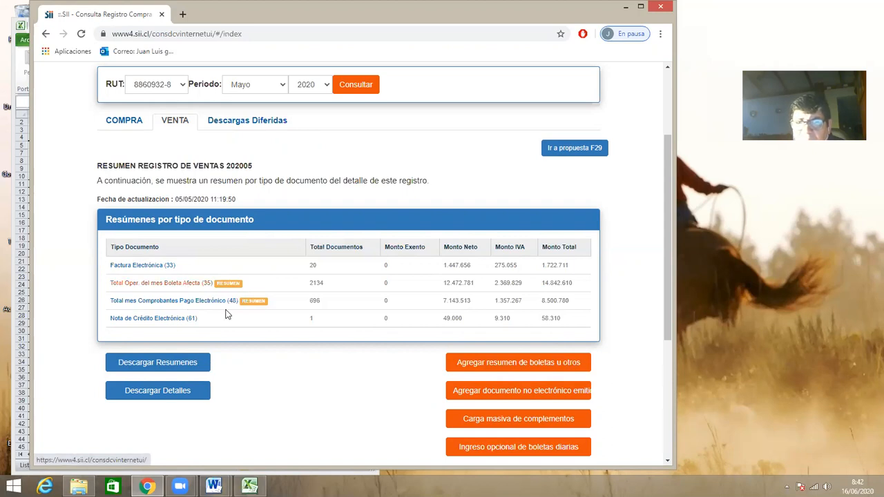
Go to the F29 proposal for Mayo 2020 and postpone the e-mail notification registration with Recordar mas tarde.
click(573, 148)
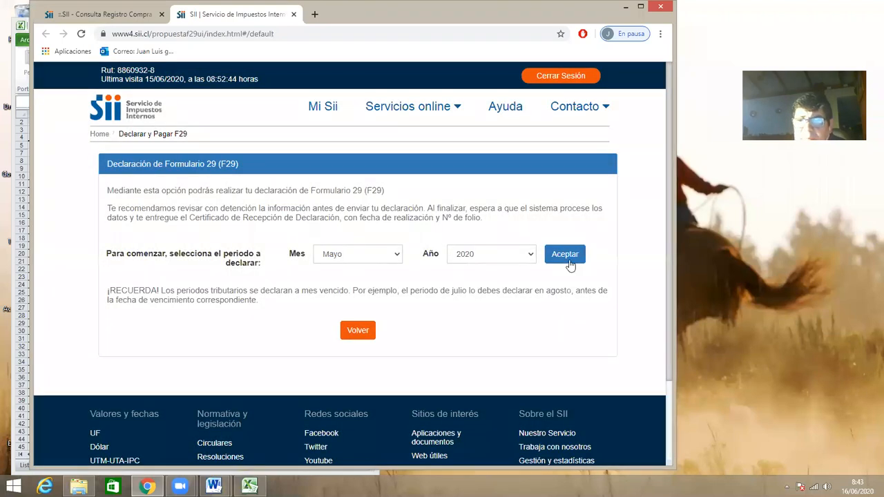
click(565, 255)
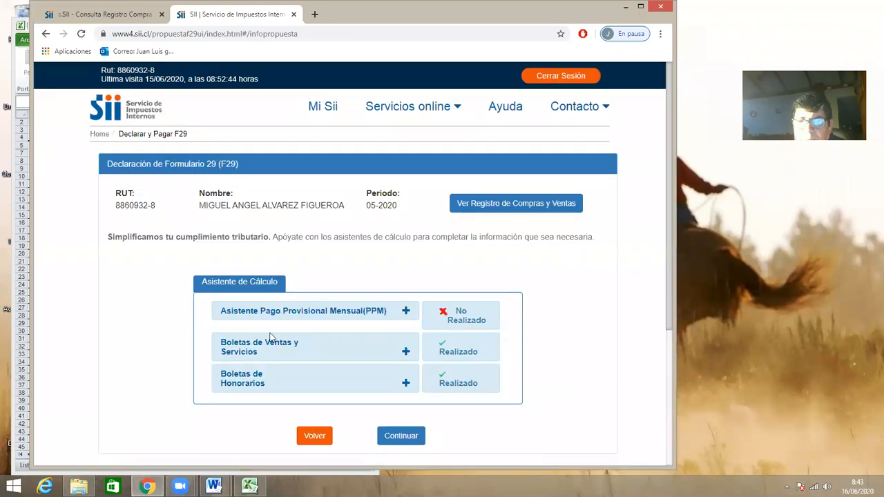
click(339, 179)
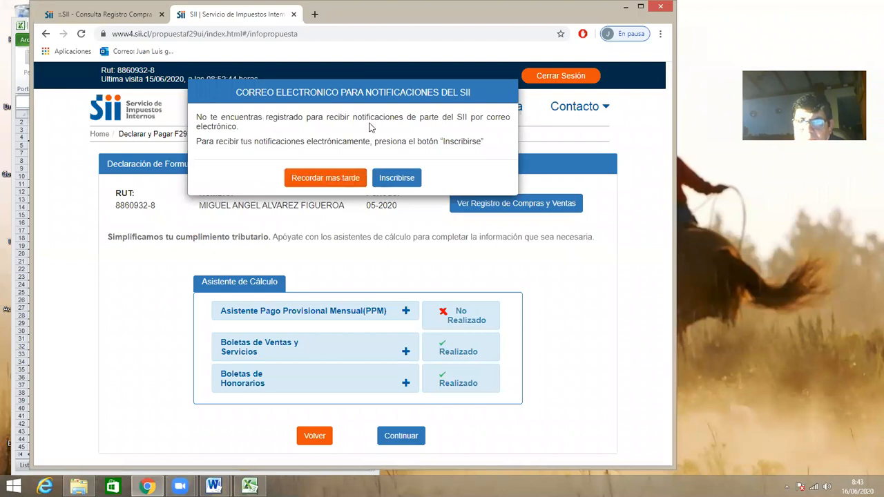
click(316, 181)
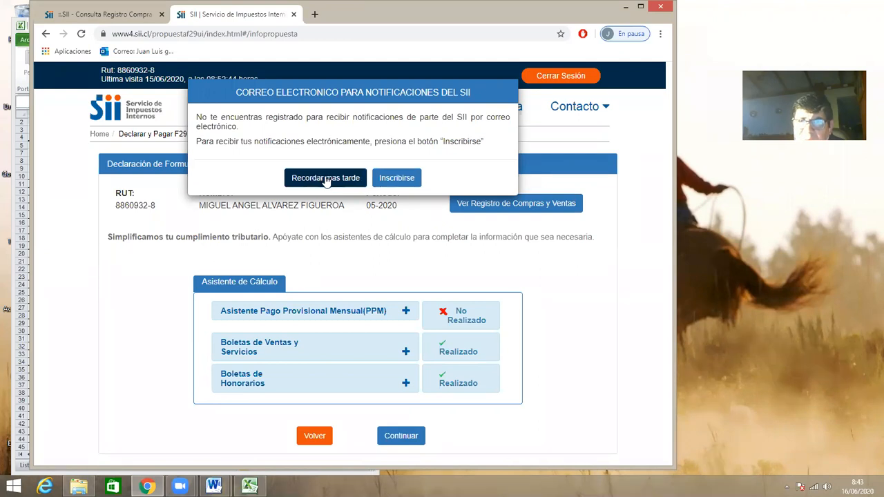
click(328, 179)
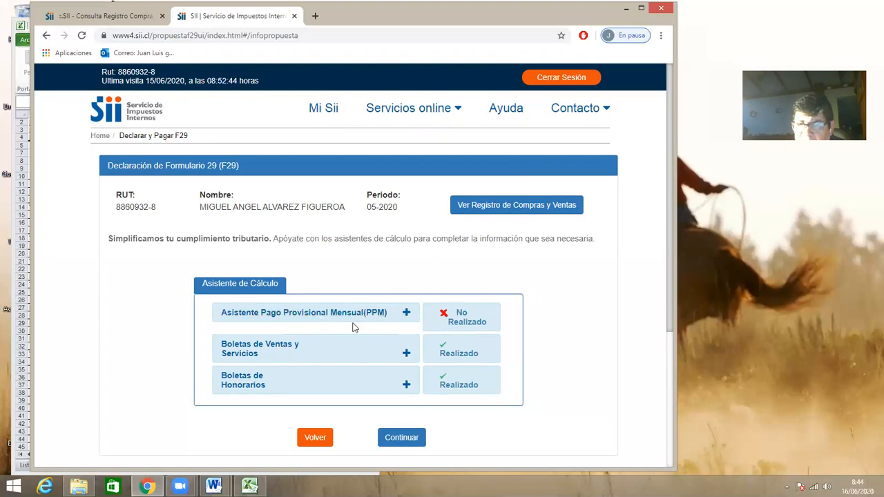
Generate the F29 proposal, confirming there is no additional information to incorporate, and dismiss the IVA postponement and PPM notices.
click(406, 440)
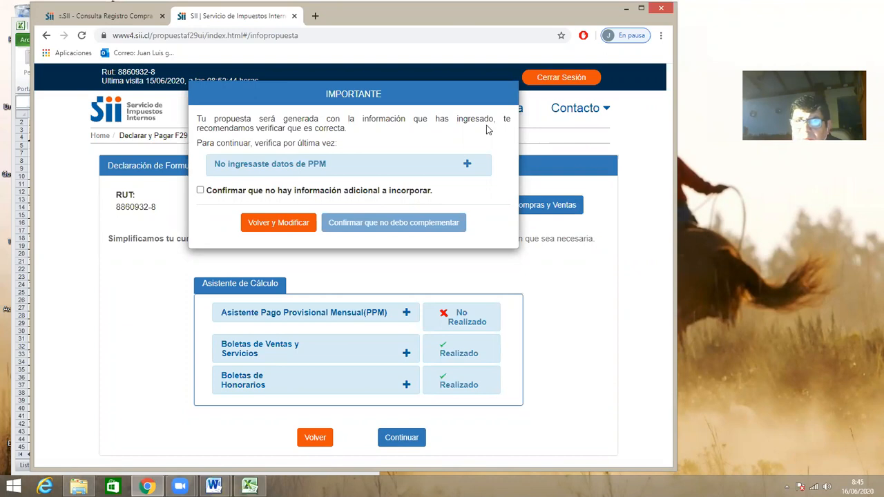
click(200, 191)
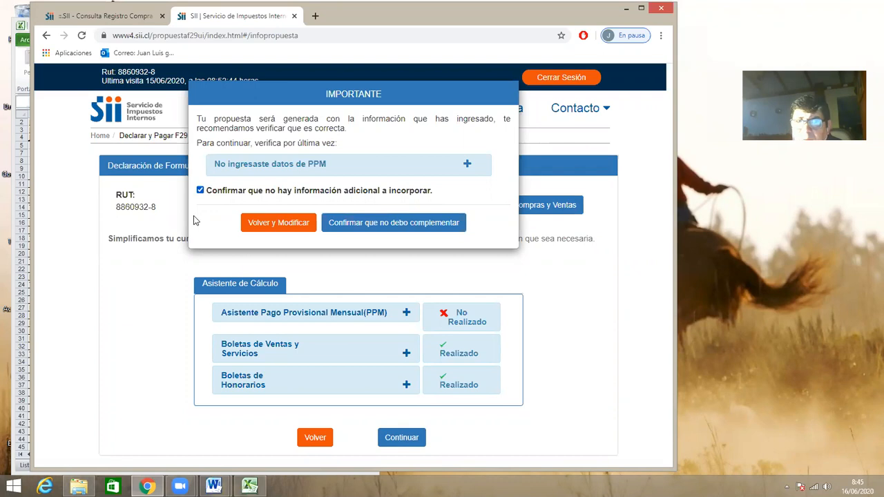
click(394, 225)
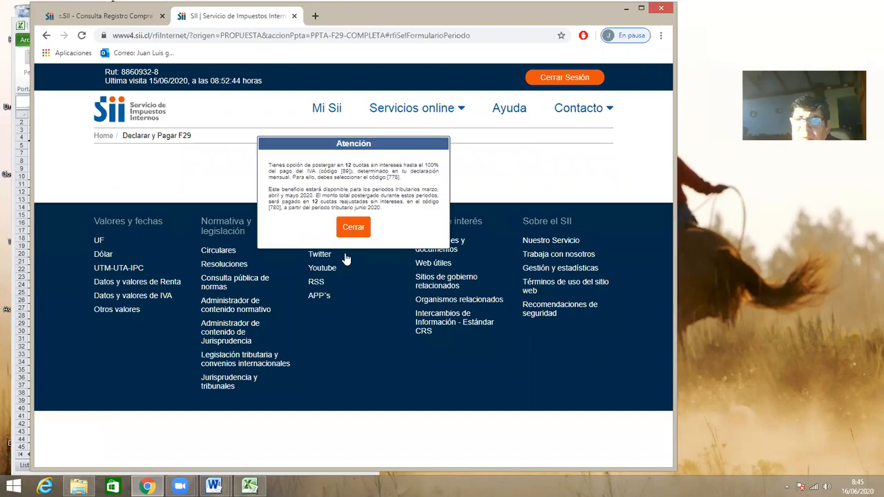
click(353, 228)
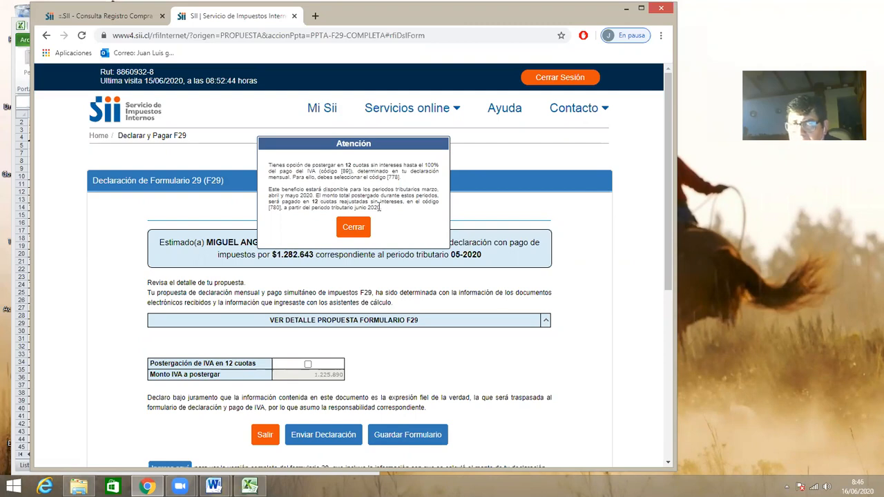
click(362, 229)
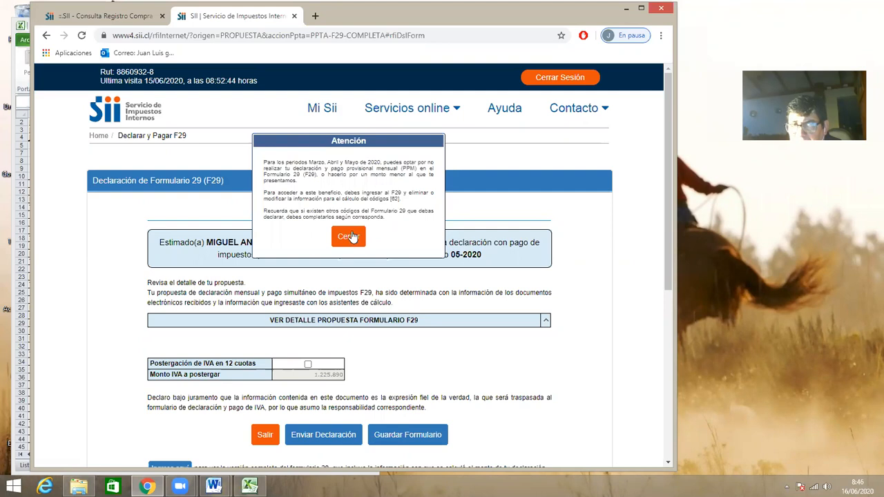
click(355, 238)
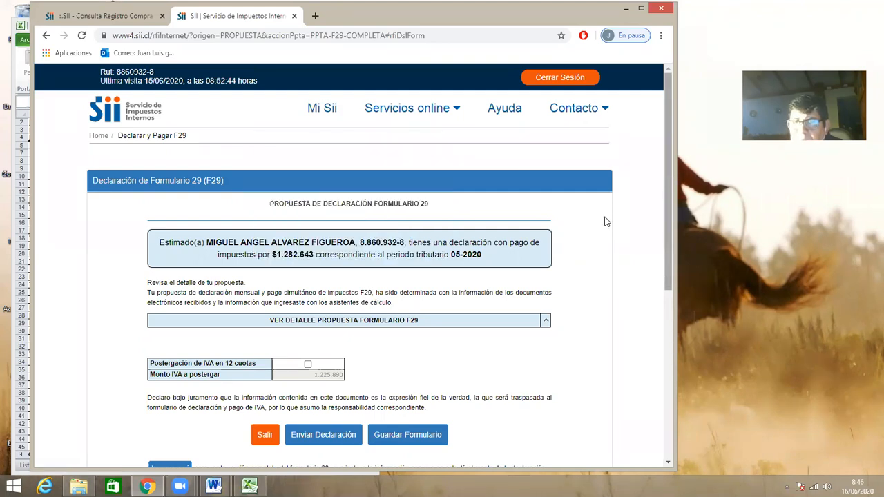
Expand the F29 proposal detail and review its debits, credits, retentions, PPM and total payable.
scroll(606, 221, down, 2)
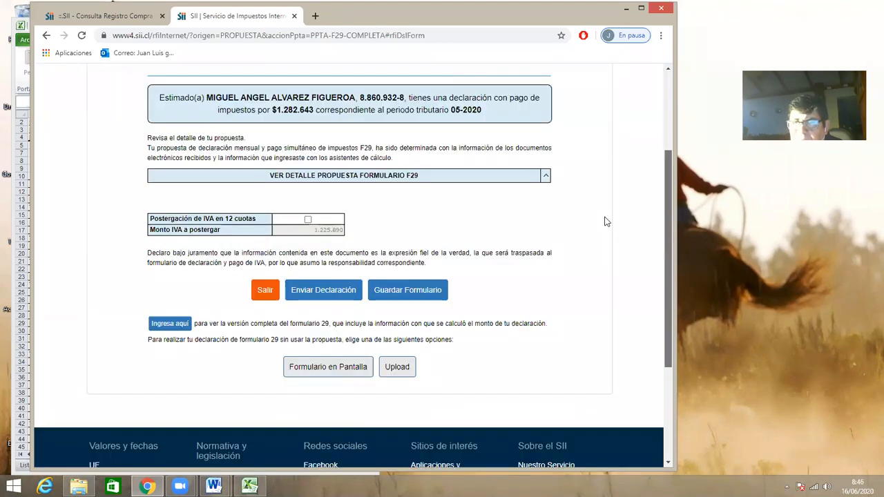
click(546, 180)
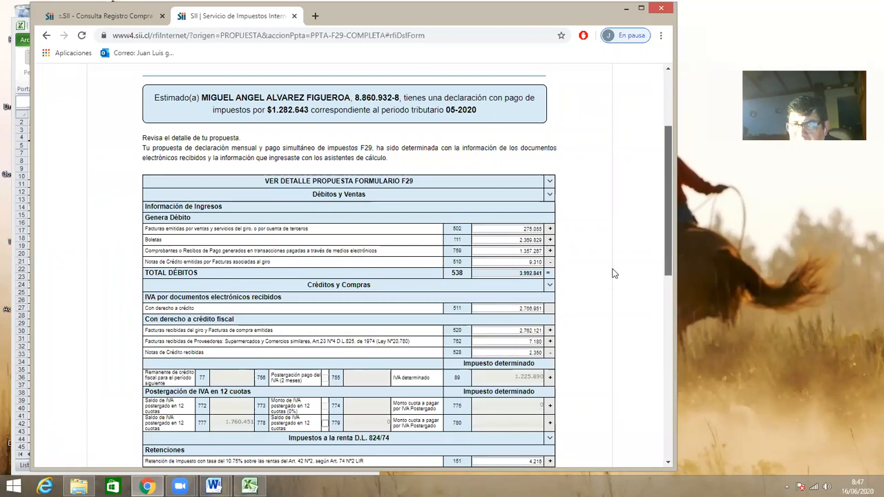
scroll(511, 265, down, 3)
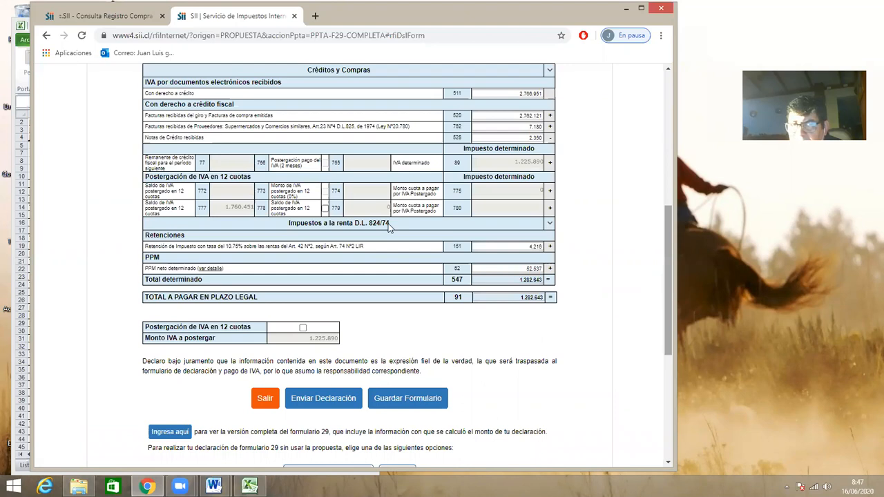
scroll(390, 228, down, 1)
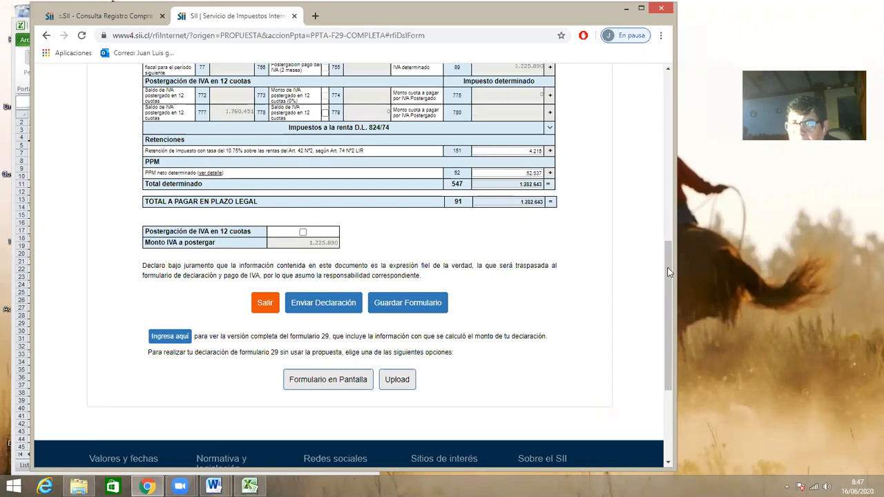
Open the blank F29 for on-screen completion (Formulario en Pantalla) instead of the proposal and dismiss the IVA postponement notice.
scroll(331, 341, down, 1)
click(330, 340)
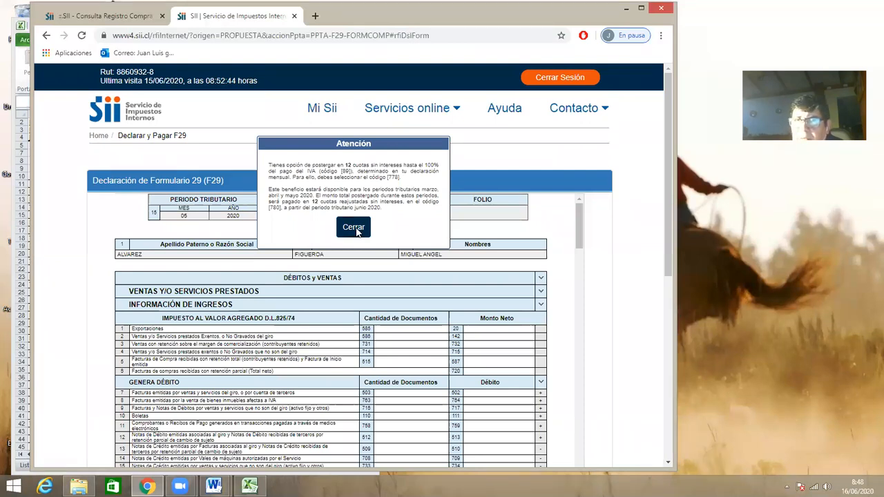
click(353, 228)
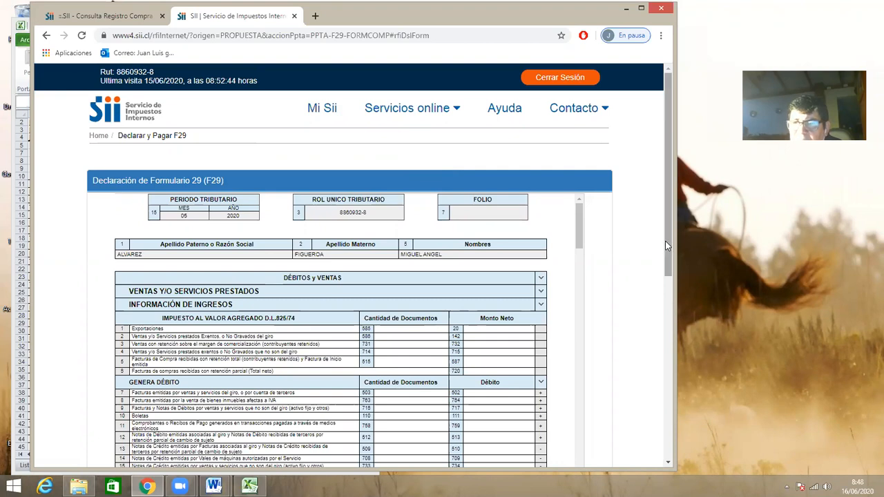
Look over the blank F29's debits and sales lines, its credits and purchases sections, and the assistants offered below the form.
scroll(669, 308, down, 1)
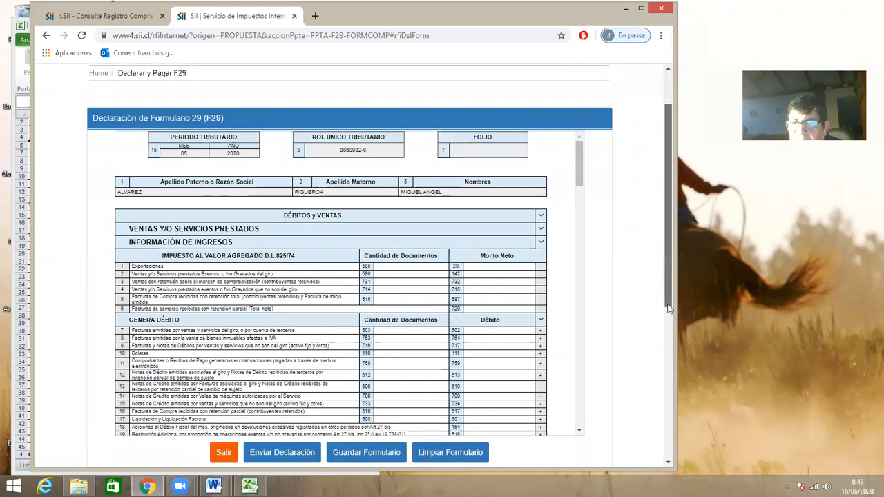
scroll(668, 308, down, 1)
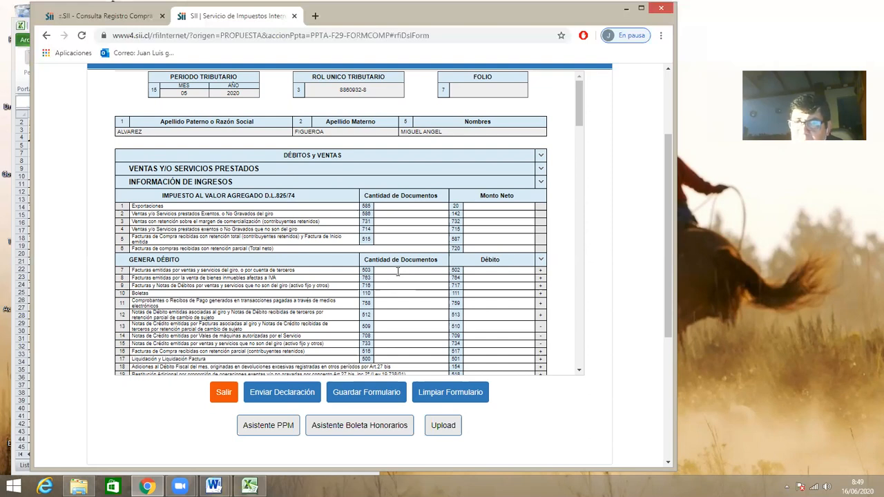
click(280, 434)
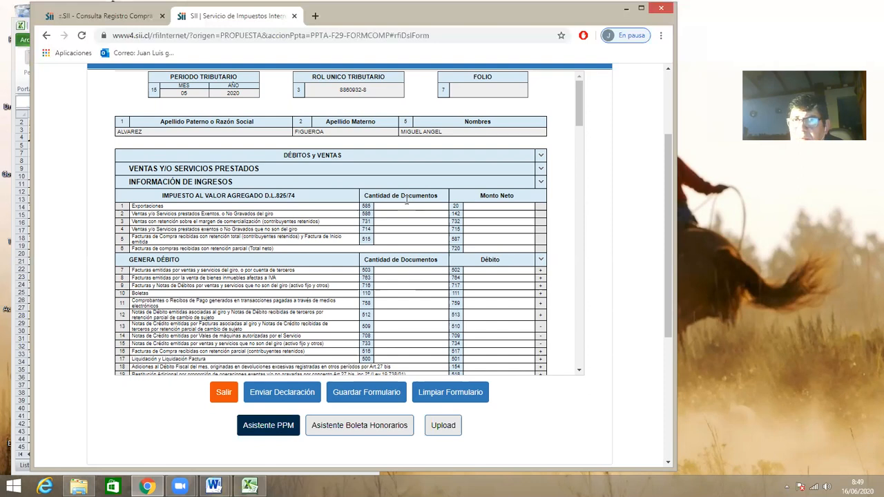
click(407, 199)
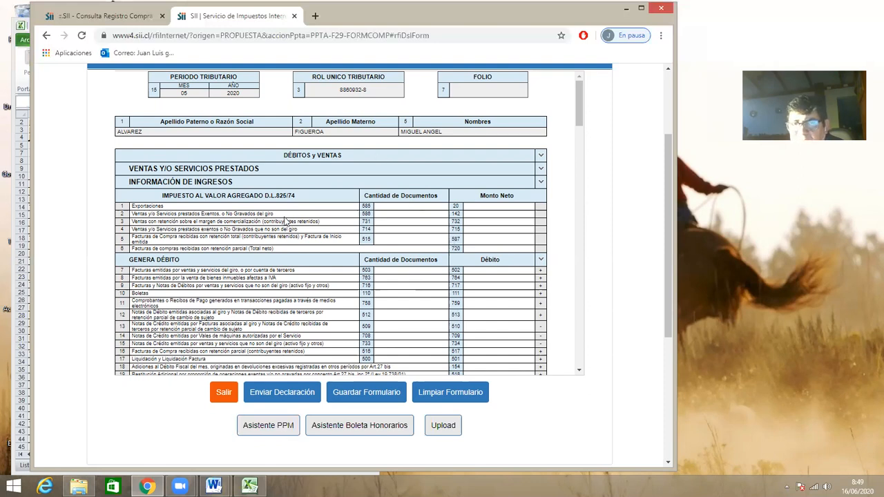
scroll(285, 220, up, 2)
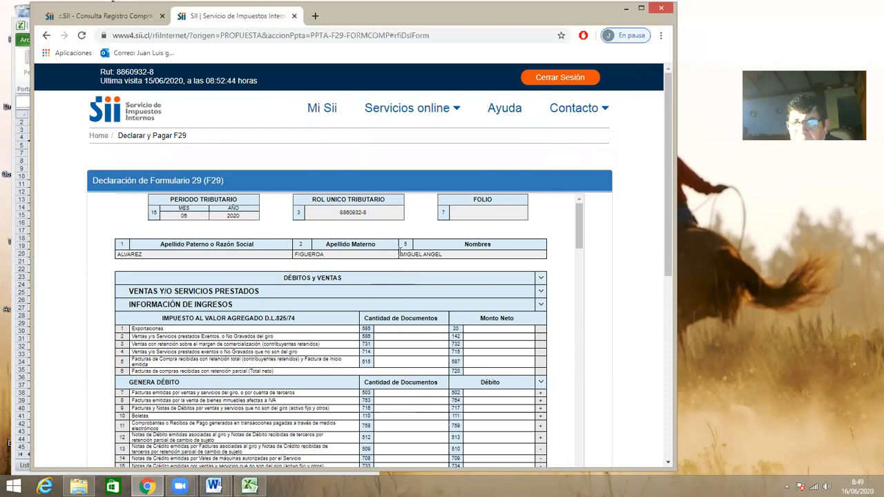
scroll(400, 252, down, 1)
scroll(580, 245, down, 4)
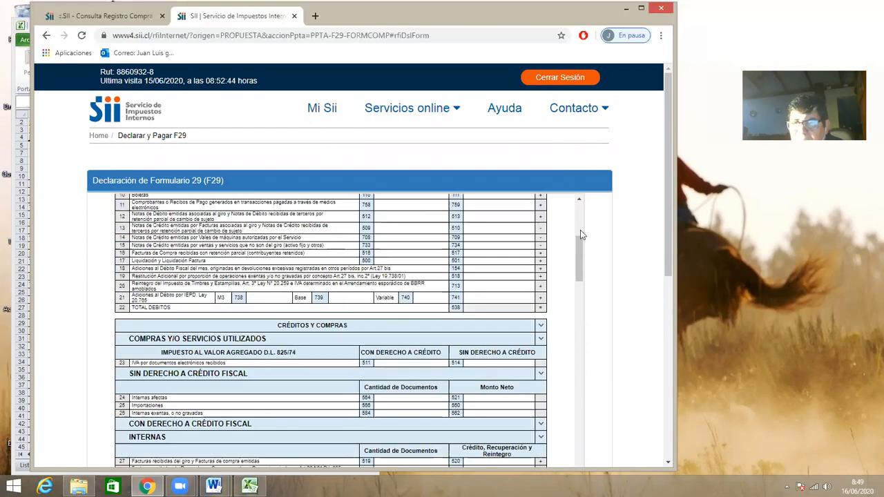
scroll(580, 230, up, 5)
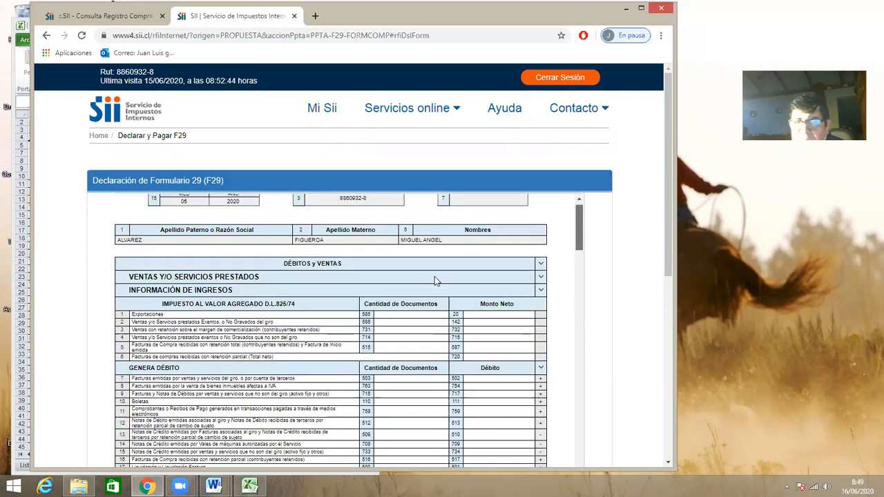
scroll(434, 276, down, 2)
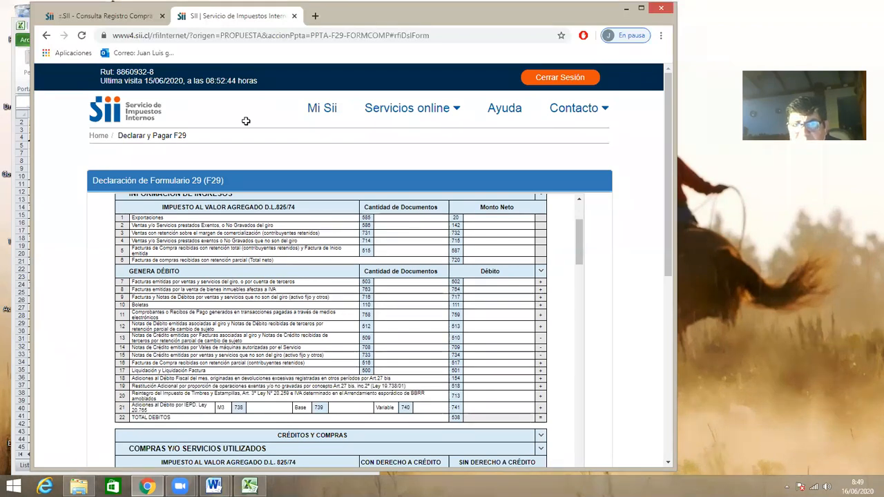
Switch to the MAYO 05-2020.xlsx workbook in Excel and check the document counts and IVA of the matriz and sucursal boleta sales.
key(alt+Tab)
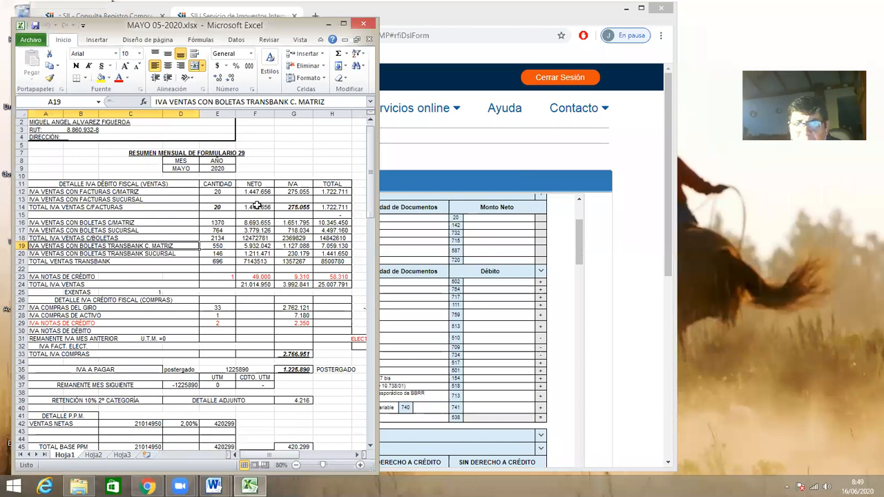
click(225, 221)
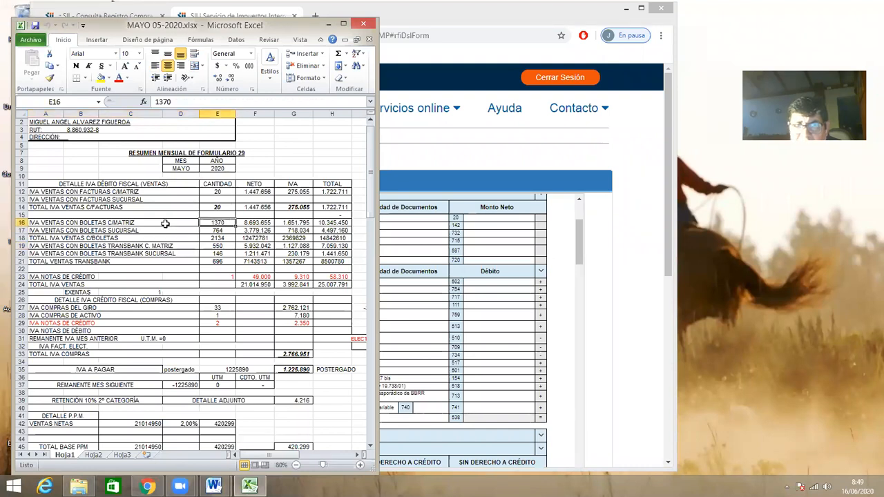
key(Left)
key(Down)
click(218, 226)
click(220, 233)
click(219, 237)
key(Up)
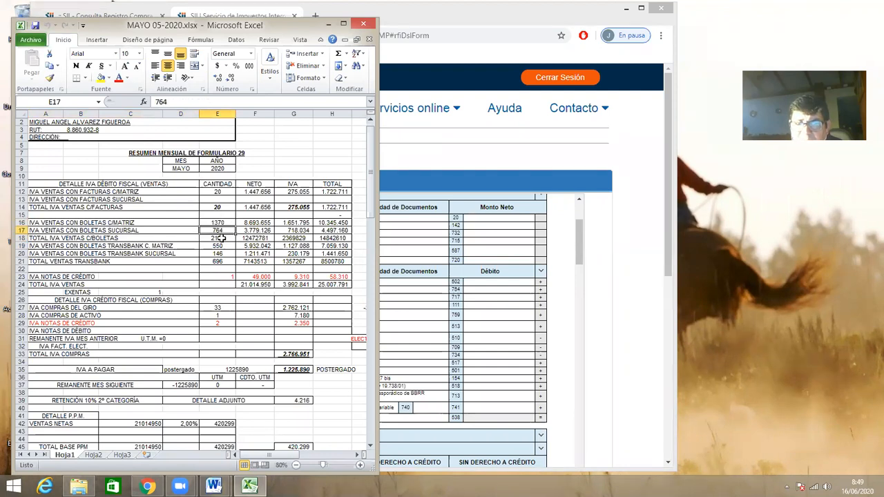
key(Down)
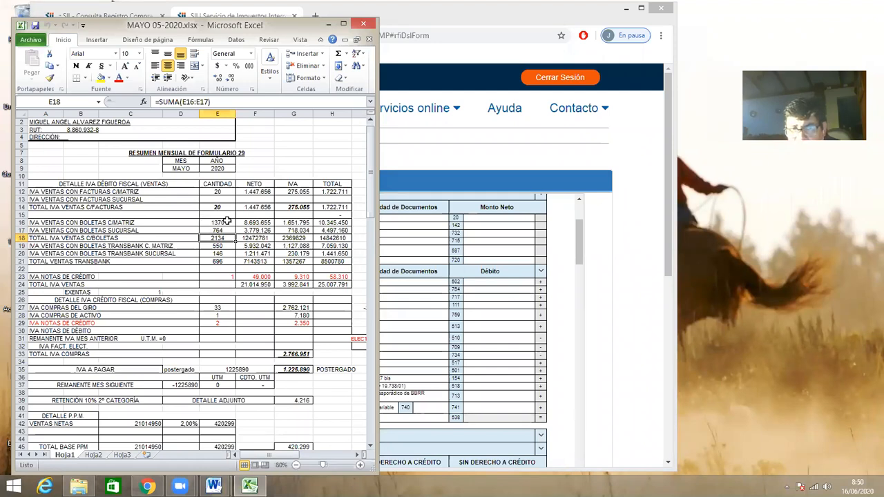
click(301, 223)
click(302, 236)
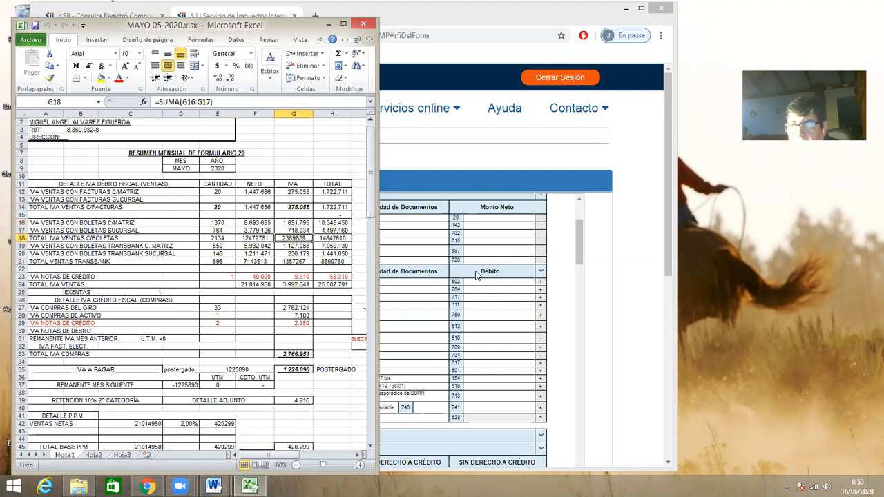
Arrange the Excel summary and the browser window with the F29 side by side so the sales figures and form fields are both visible.
click(509, 239)
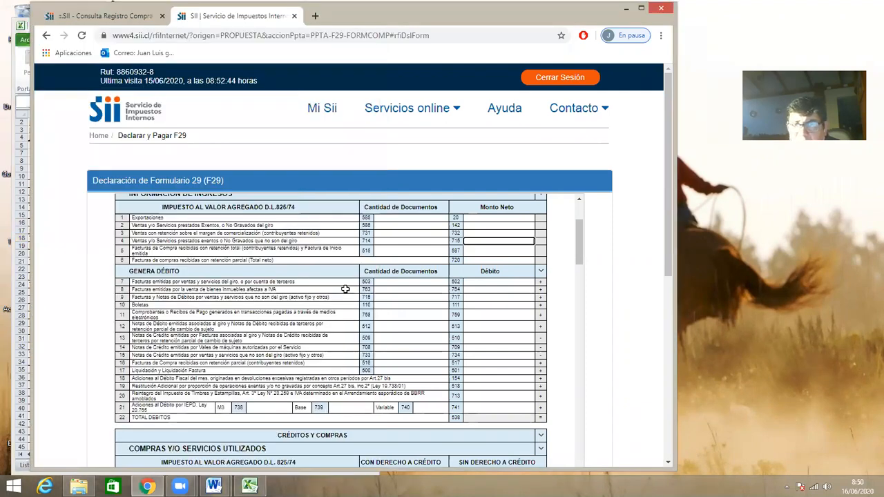
key(alt+Tab)
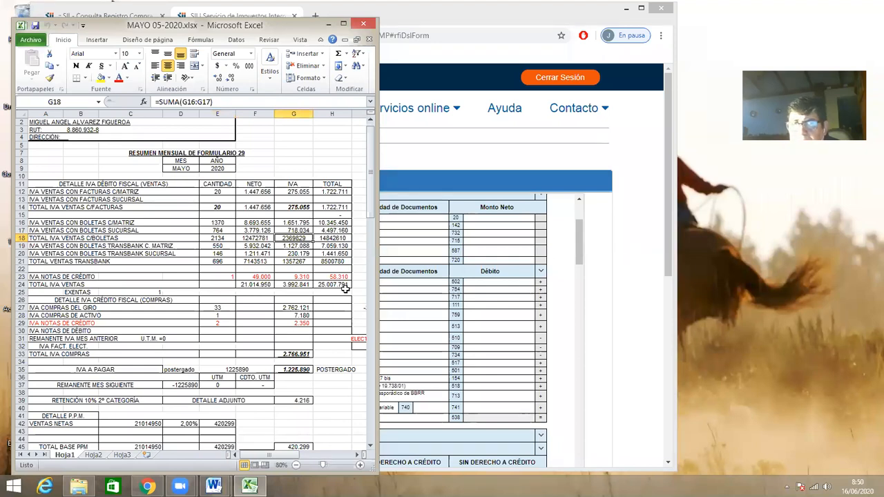
drag(470, 10, 661, 16)
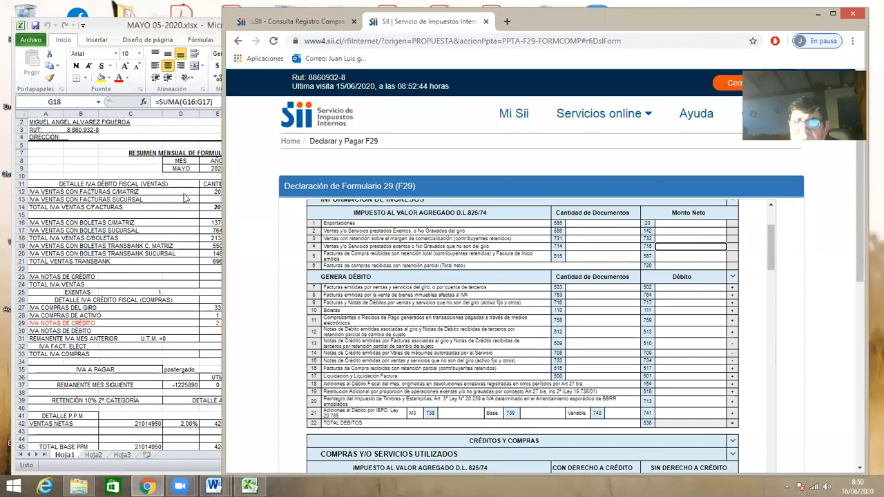
drag(277, 27, 148, 28)
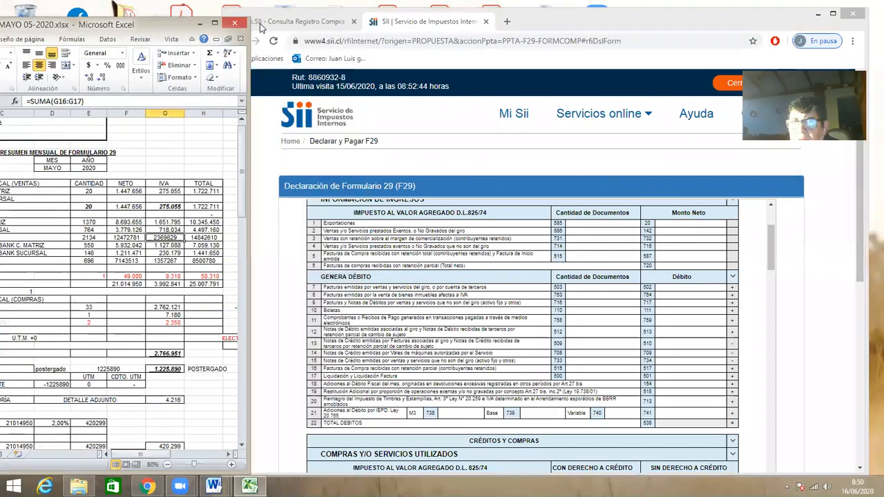
click(261, 27)
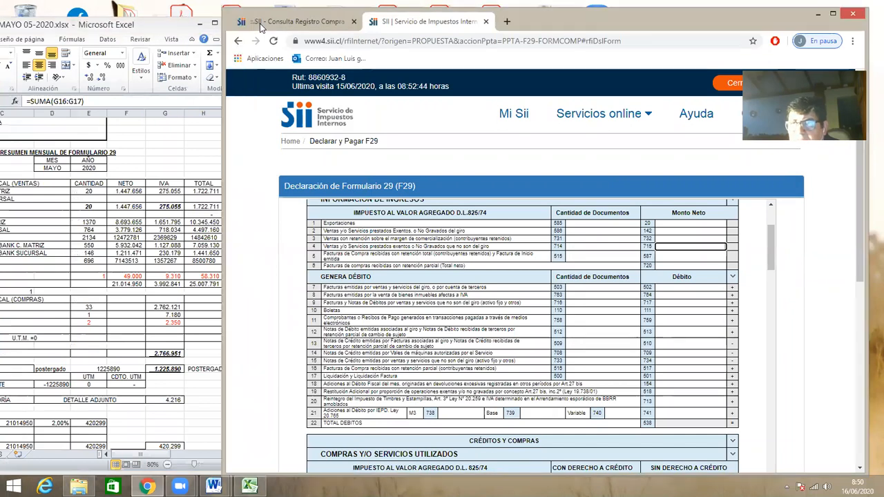
drag(261, 27, 248, 28)
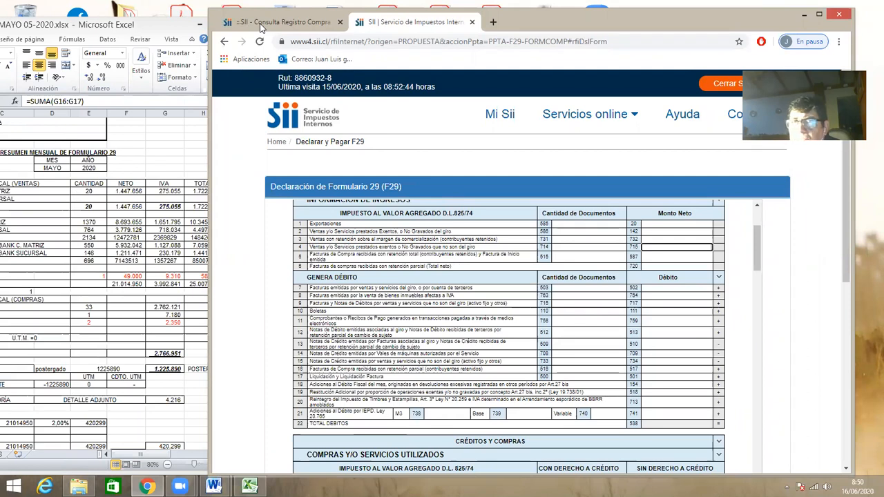
click(261, 28)
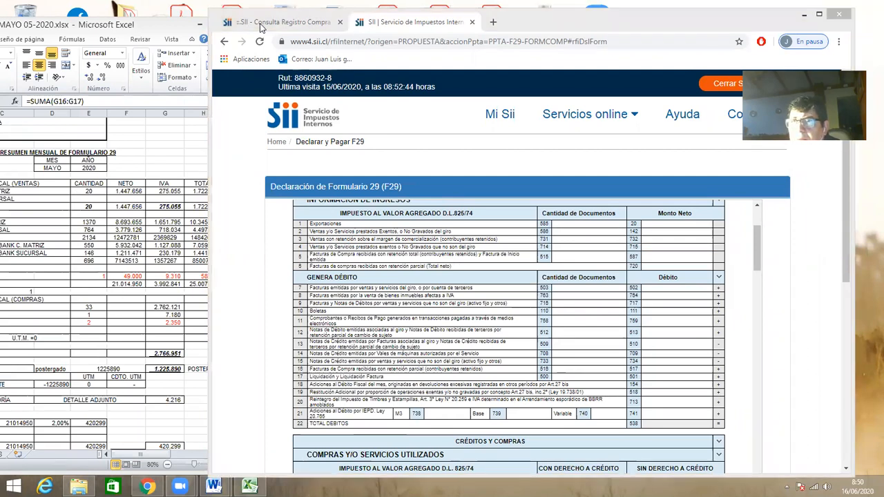